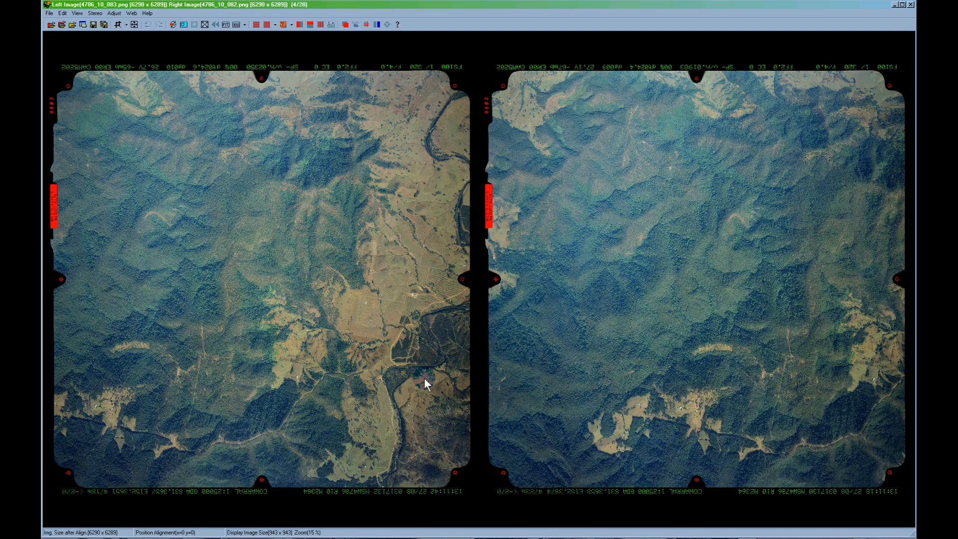
Swap the left and right aerial photos and roughly align them on the matching spot in the farm clearing
left_click(173, 24)
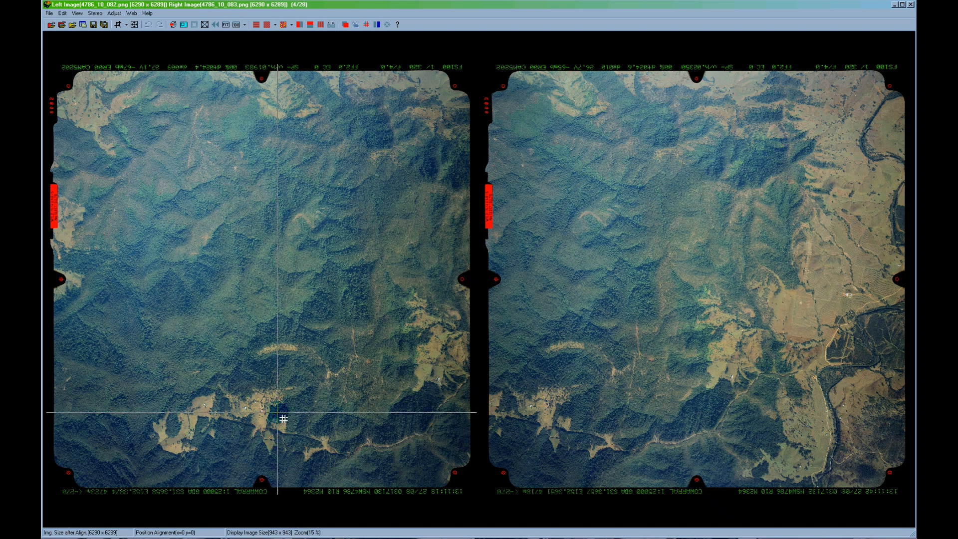
left_click(246, 408)
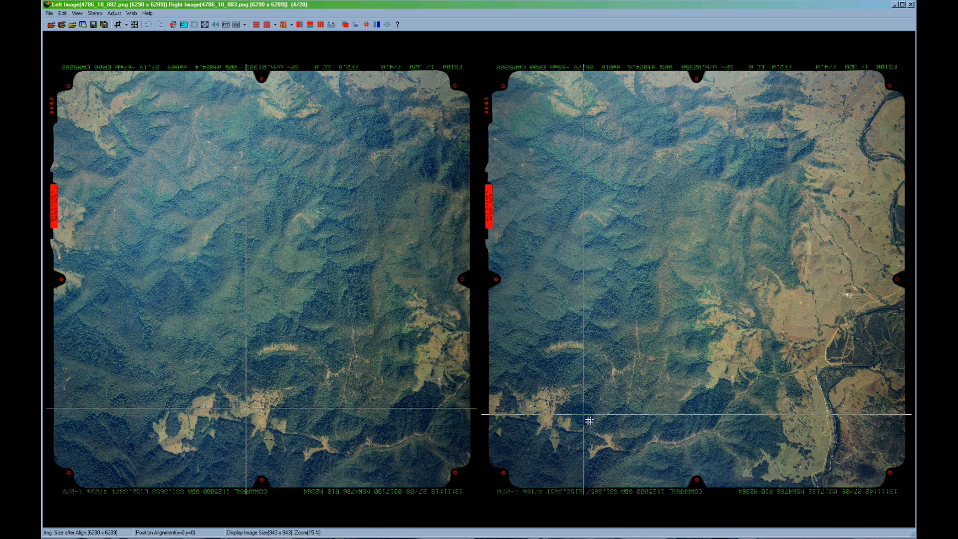
left_click(531, 404)
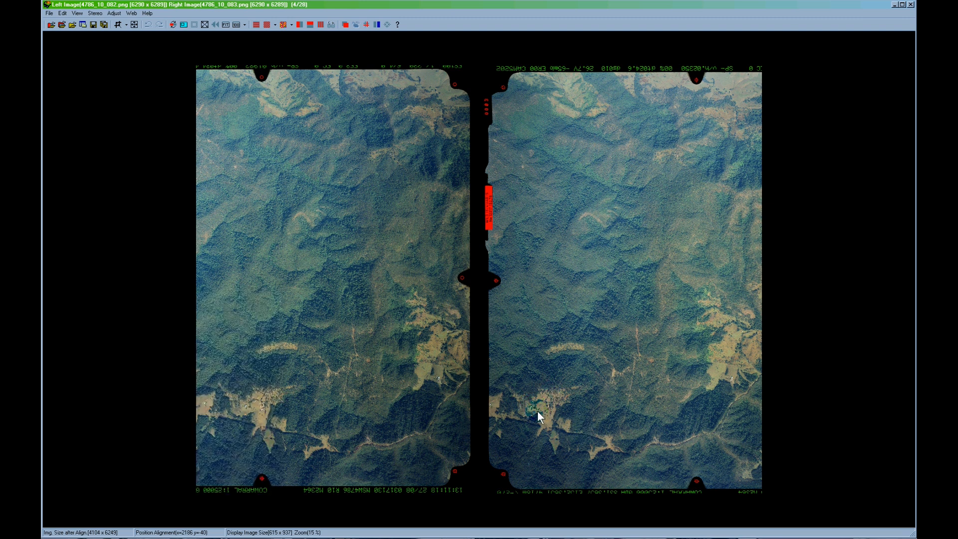
Refine the stereo alignment by matching the same point on the white-roofed house in both photos
scroll(538, 412, "up", 2)
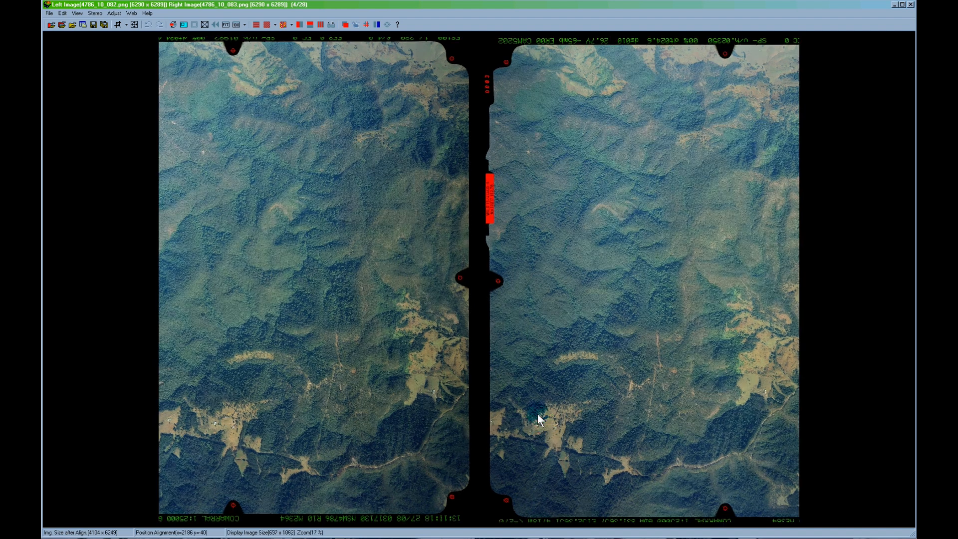
scroll(537, 414, "up", 3)
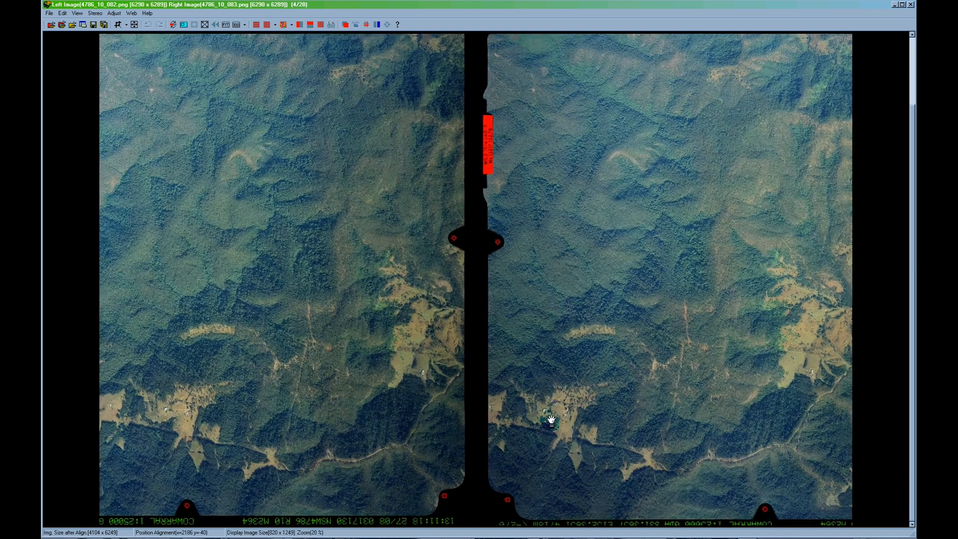
scroll(551, 421, "up", 3)
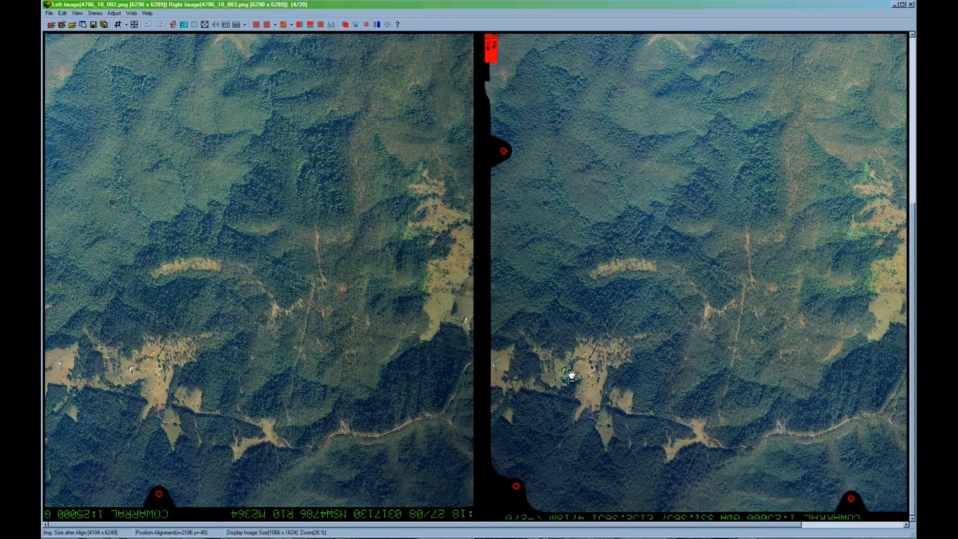
scroll(572, 375, "up", 3)
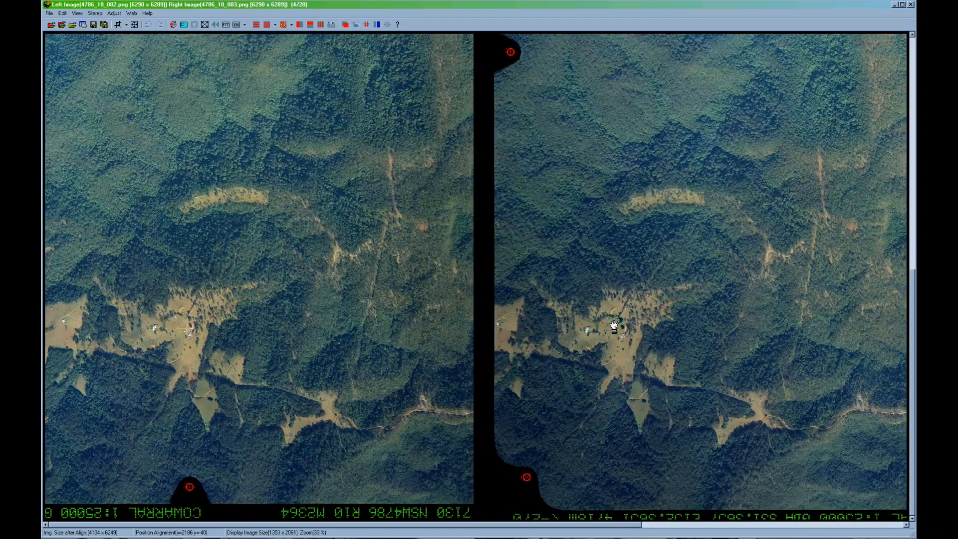
scroll(613, 326, "up", 3)
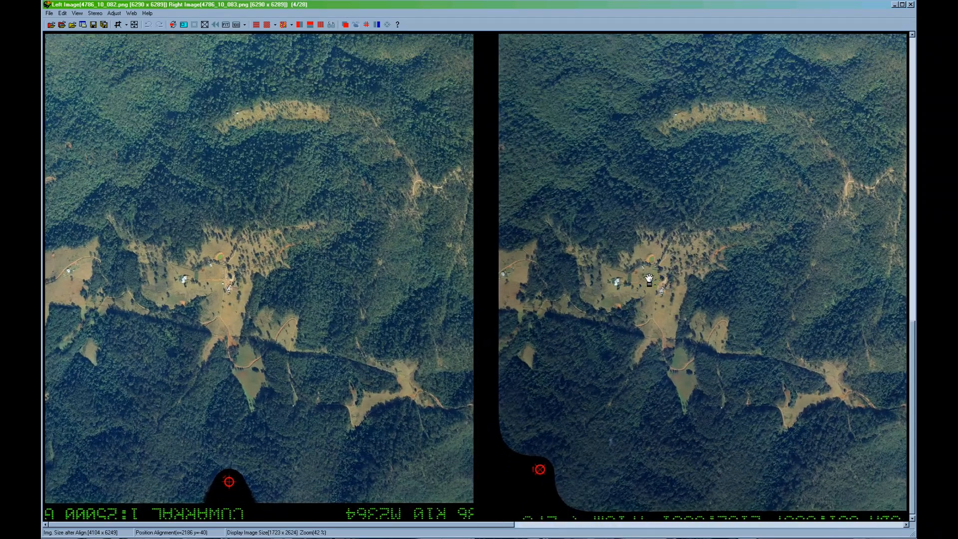
scroll(648, 279, "up", 3)
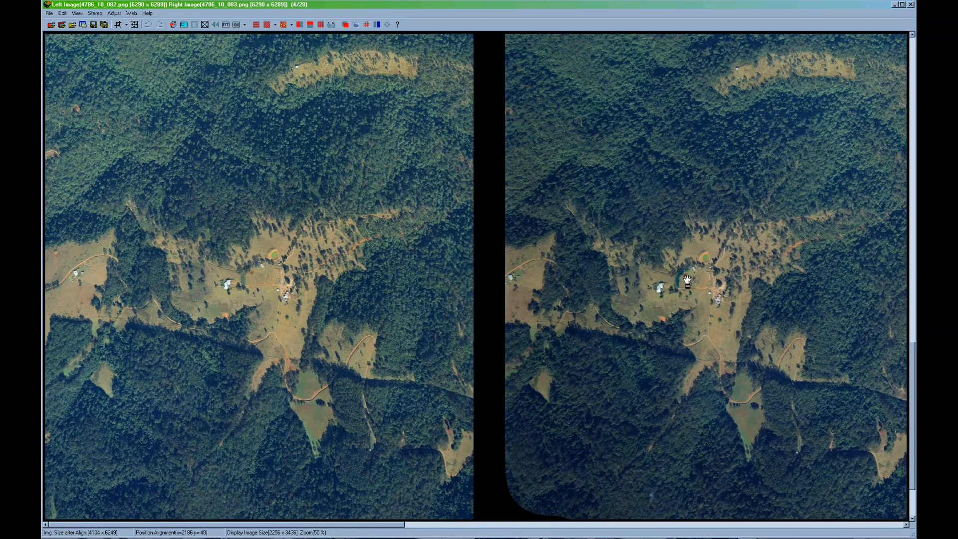
scroll(684, 281, "up", 3)
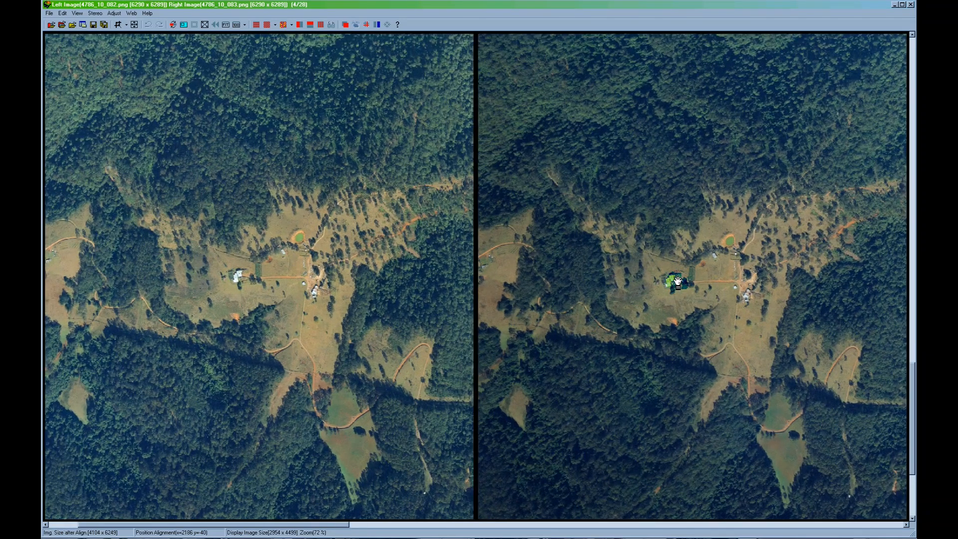
scroll(677, 281, "up", 3)
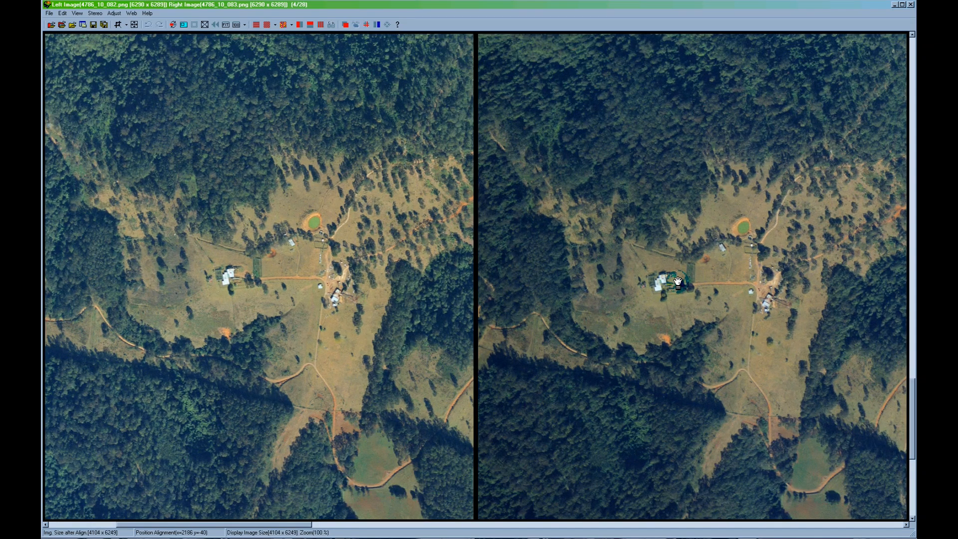
scroll(678, 281, "up", 1)
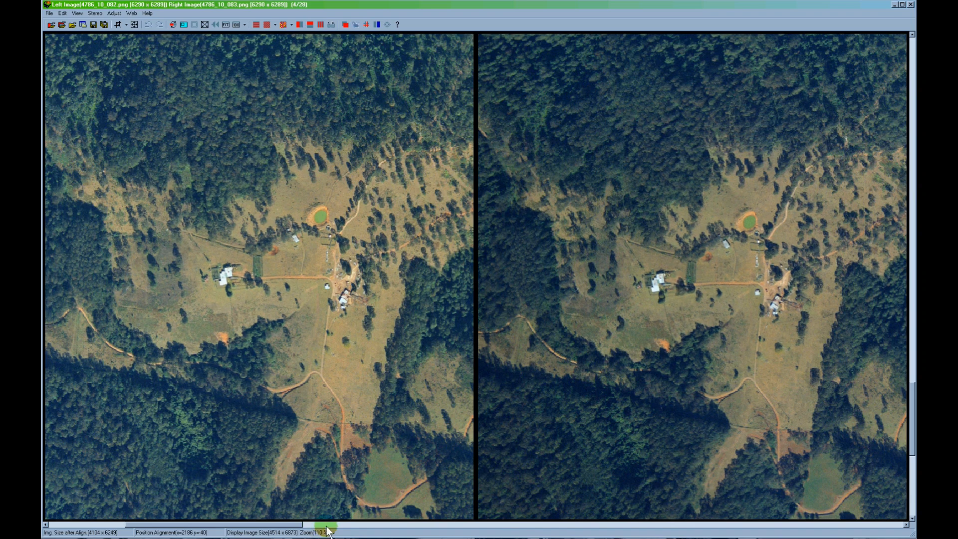
left_click_drag(381, 383, 312, 364)
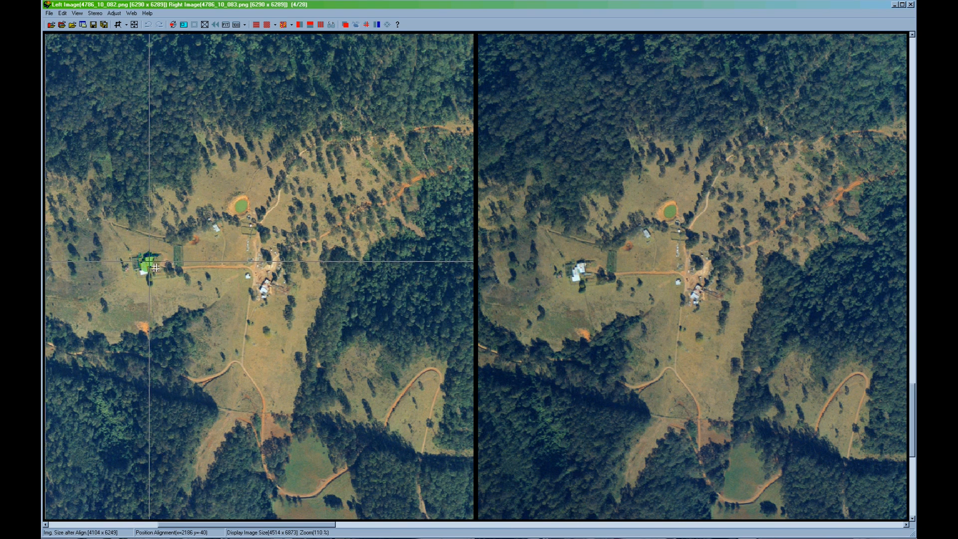
left_click(581, 270)
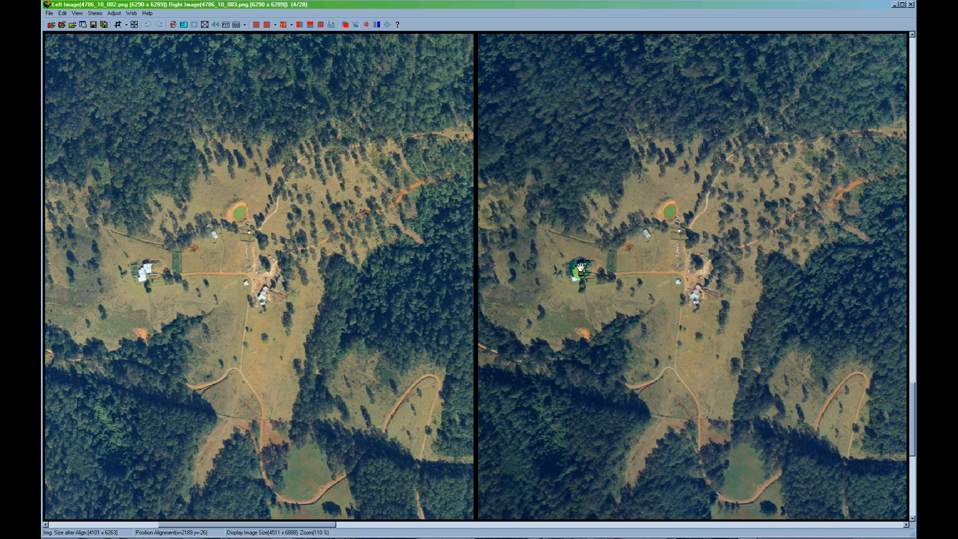
Preview the aligned pair as a colour anaglyph around the farmstead, and return to the side-by-side view
left_click(292, 25)
left_click(292, 25)
left_click(282, 24)
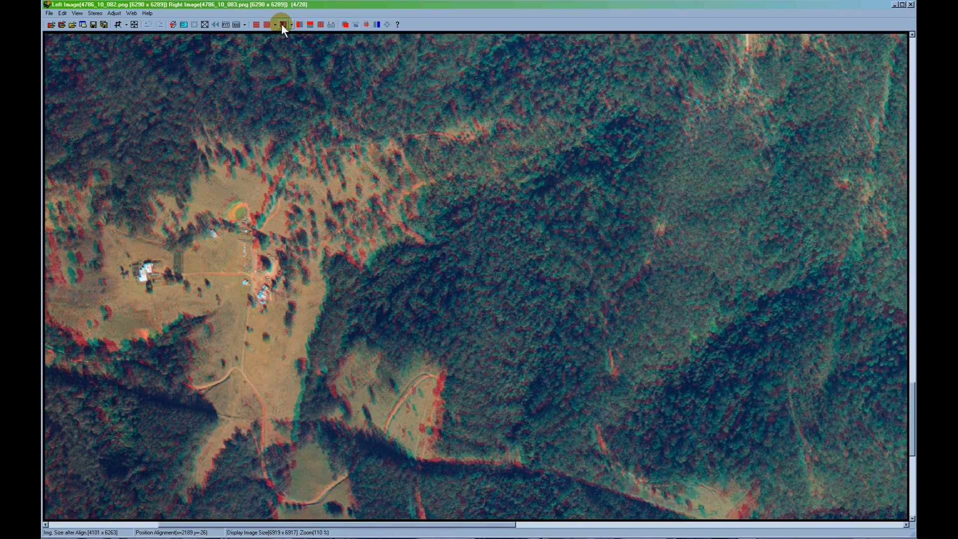
left_click_drag(333, 293, 384, 263)
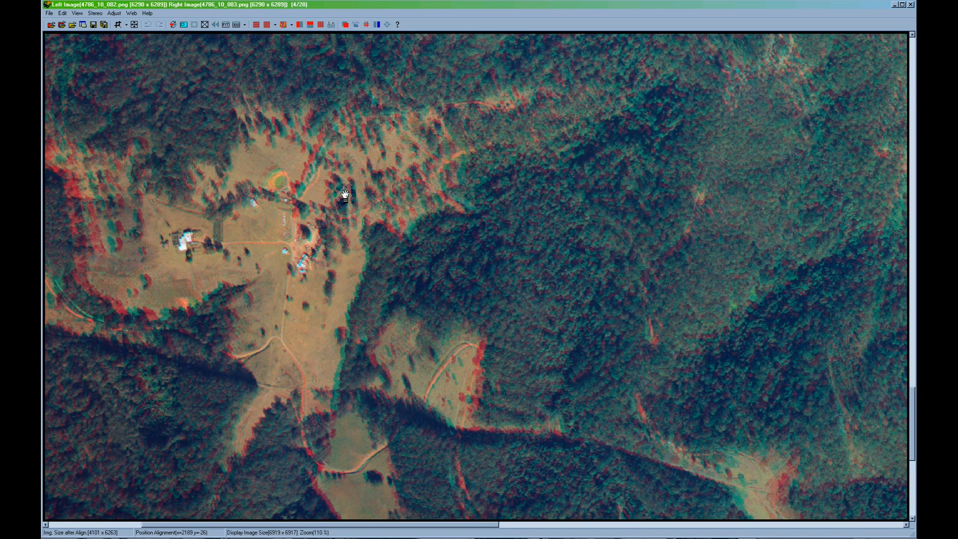
left_click(300, 28)
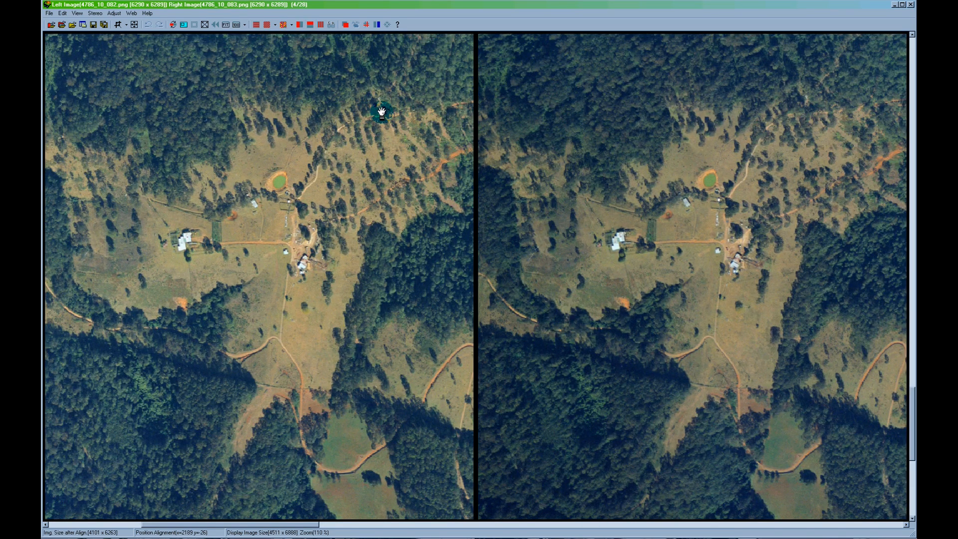
Try Easy Adjustment rotations of -0.7° left and 9.4° right with image sizes of 128% and 120%, and view the barrel and perspective options
left_click(343, 24)
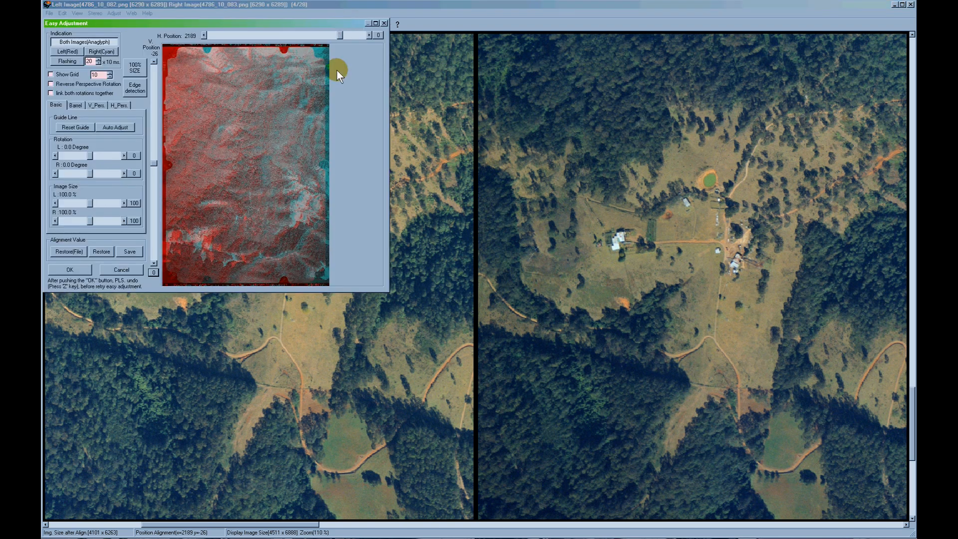
left_click_drag(89, 155, 97, 217)
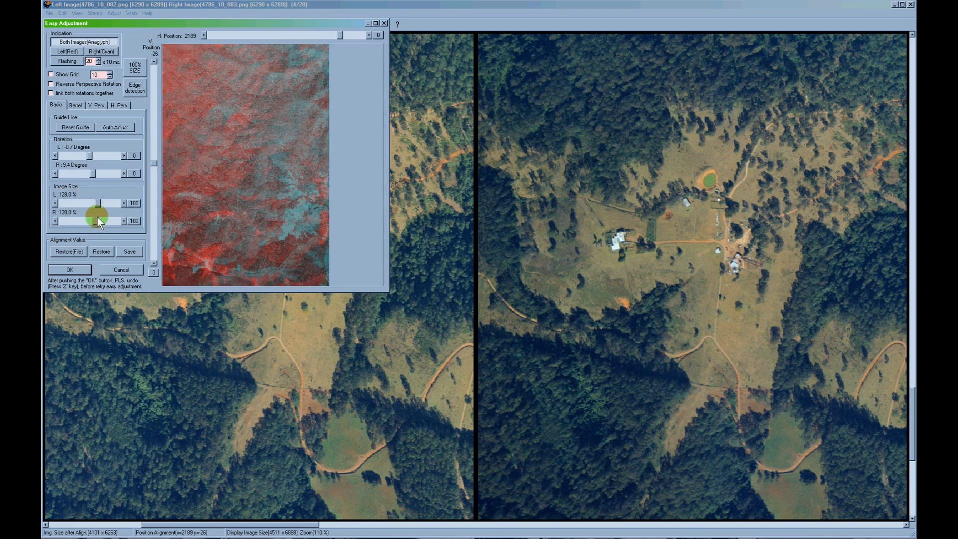
left_click(74, 105)
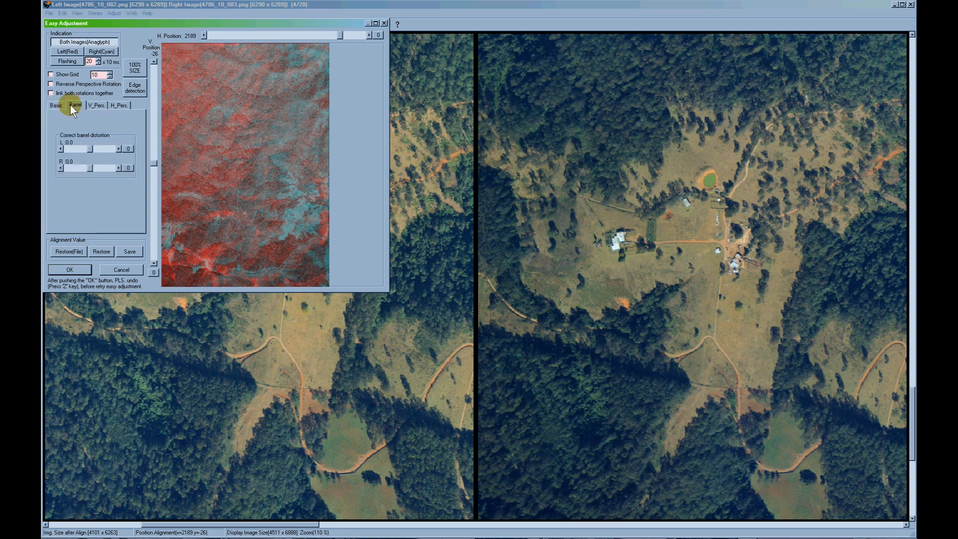
left_click(93, 105)
left_click(118, 105)
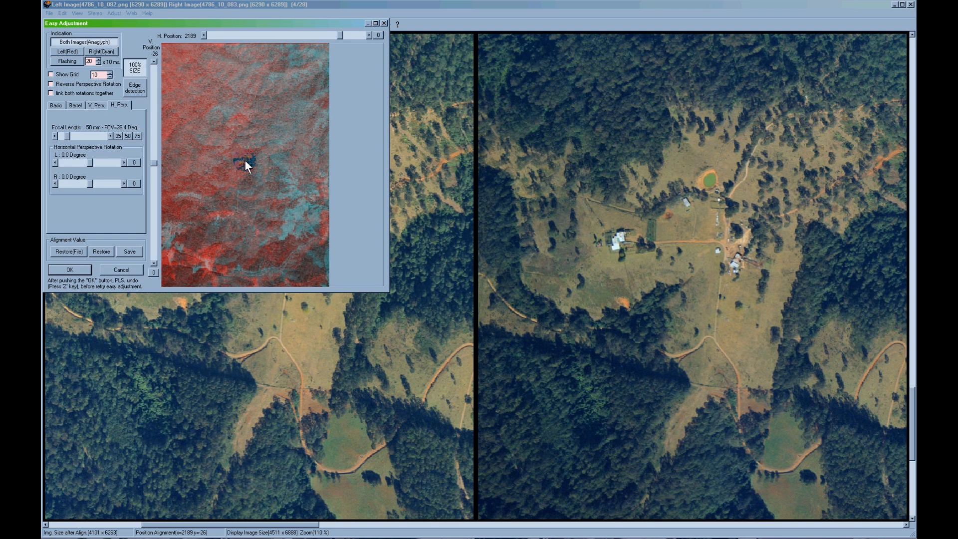
Inspect different parts of the anaglyph overlay at 100% size, and discard the Easy Adjustment changes
left_click(277, 217)
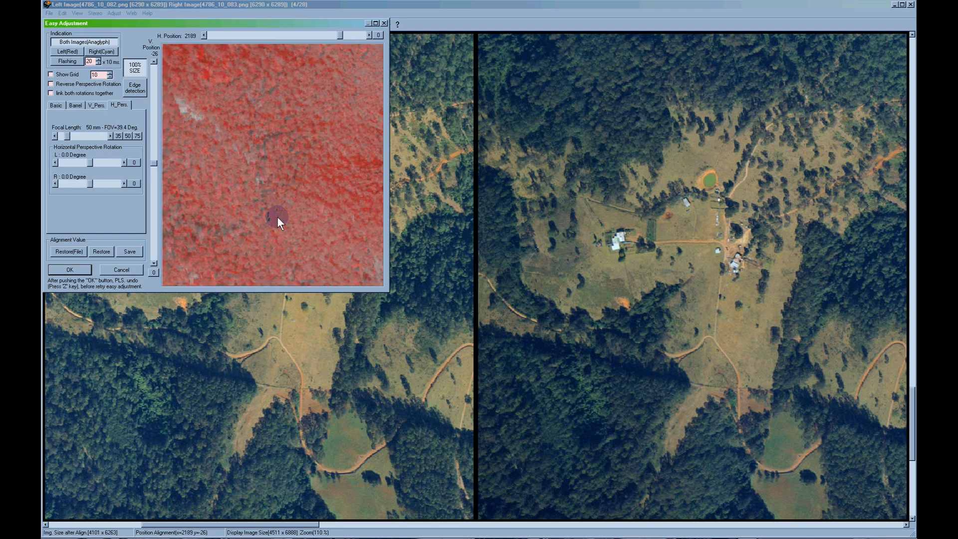
left_click_drag(300, 226, 244, 135)
left_click_drag(311, 203, 258, 231)
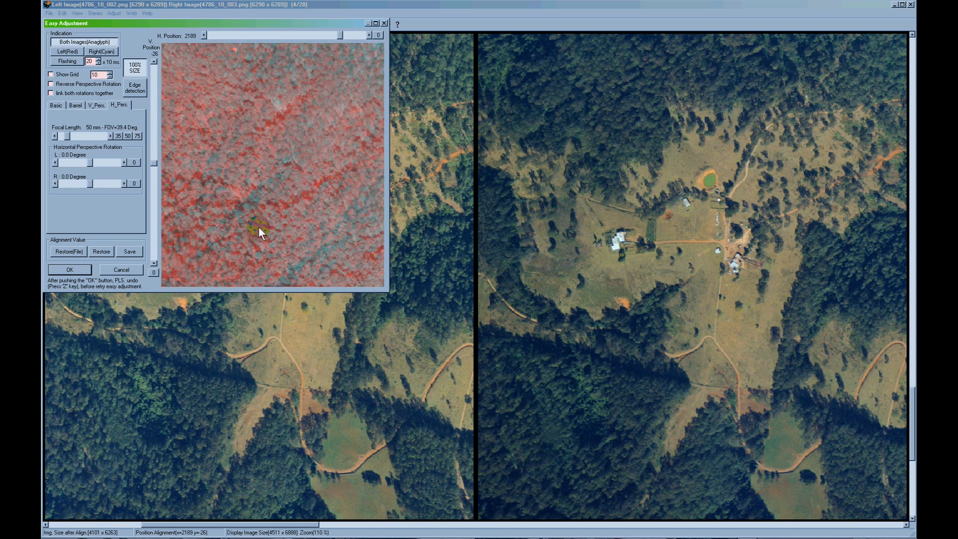
left_click(107, 269)
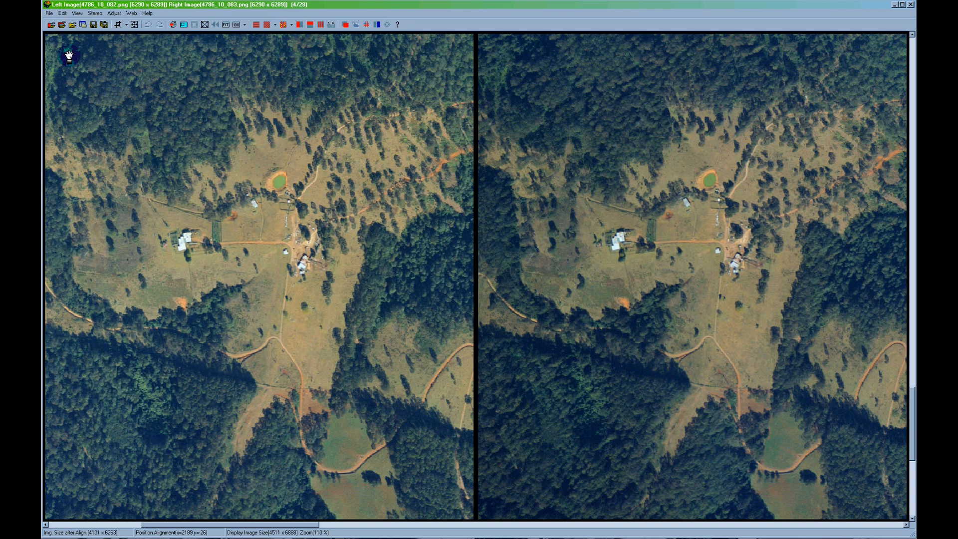
Review the size, margin and text options in Print Setup, and leave it without printing
left_click(50, 13)
left_click(74, 197)
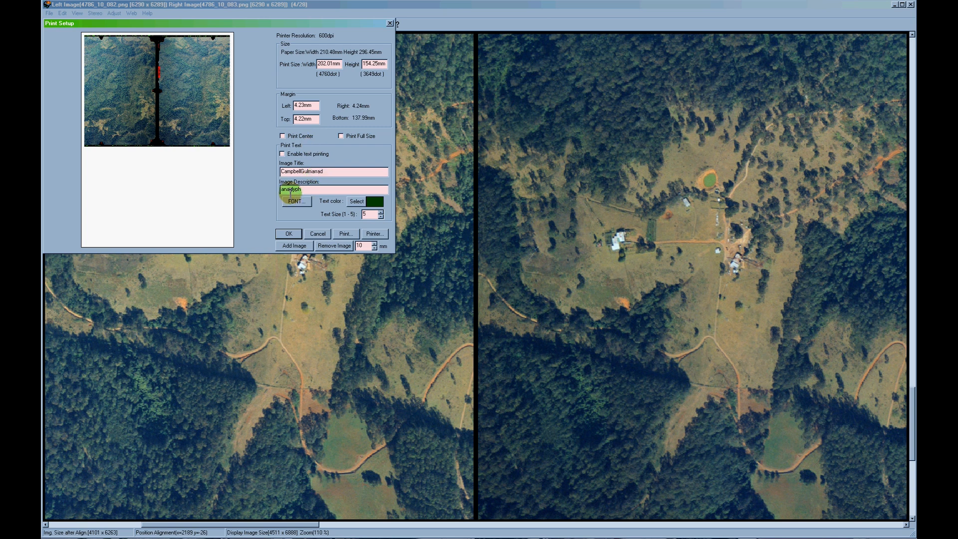
left_click(318, 233)
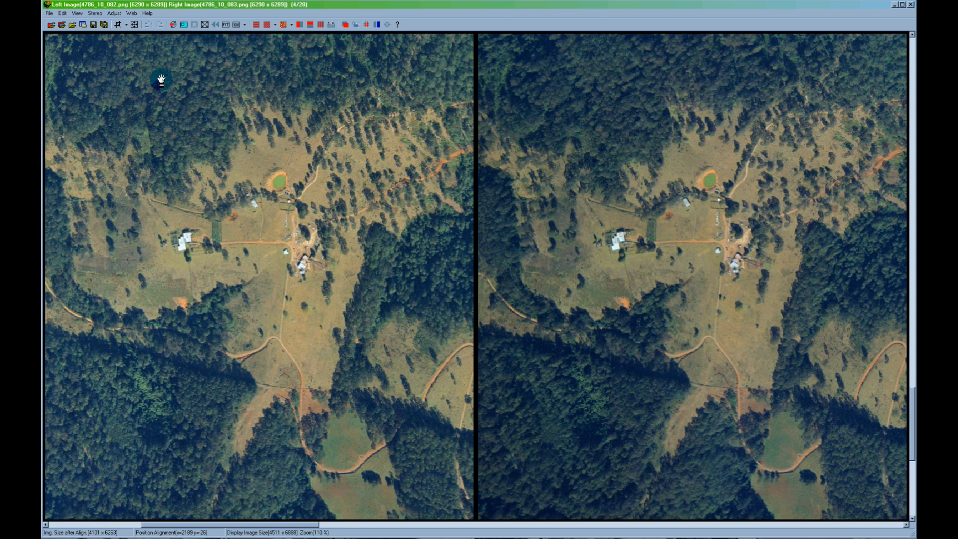
left_click(114, 14)
mouse_move(67, 13)
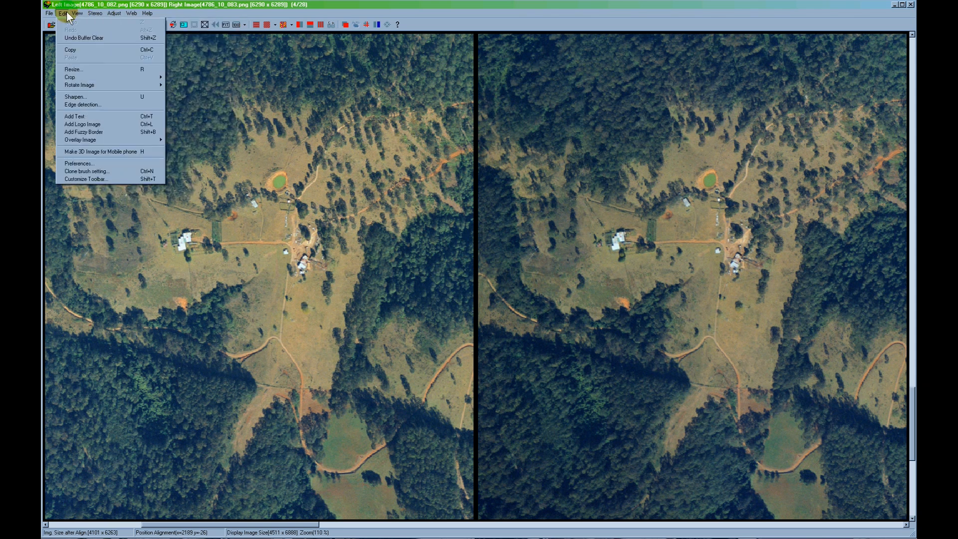
left_click(146, 14)
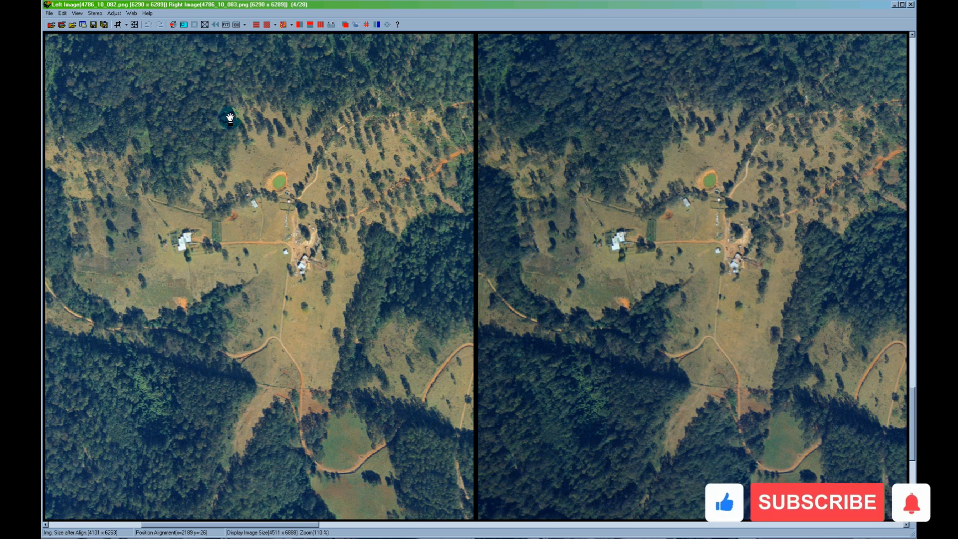